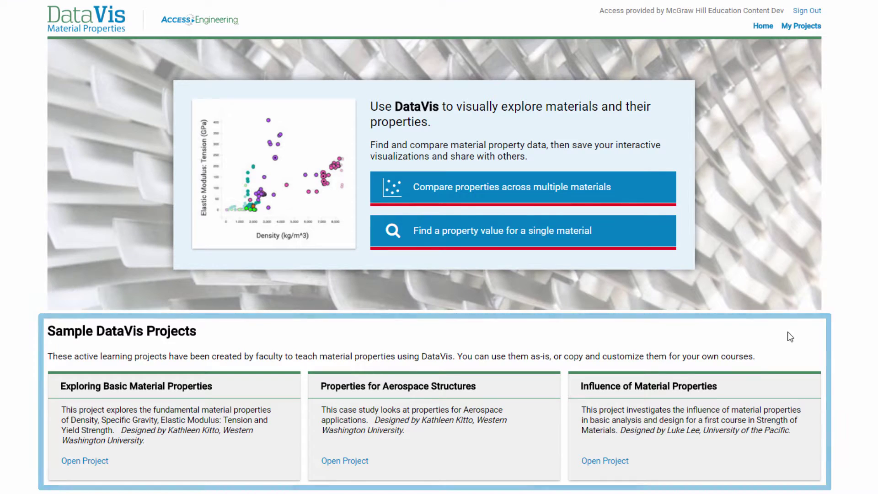
- Add a one-property Density dot plot comparing all 189 materials to the untitled page
left_click(627, 201)
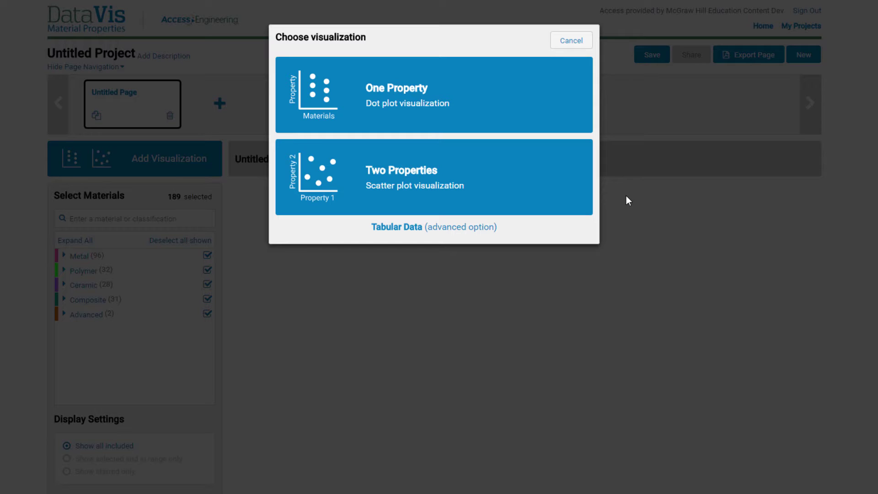
left_click(505, 92)
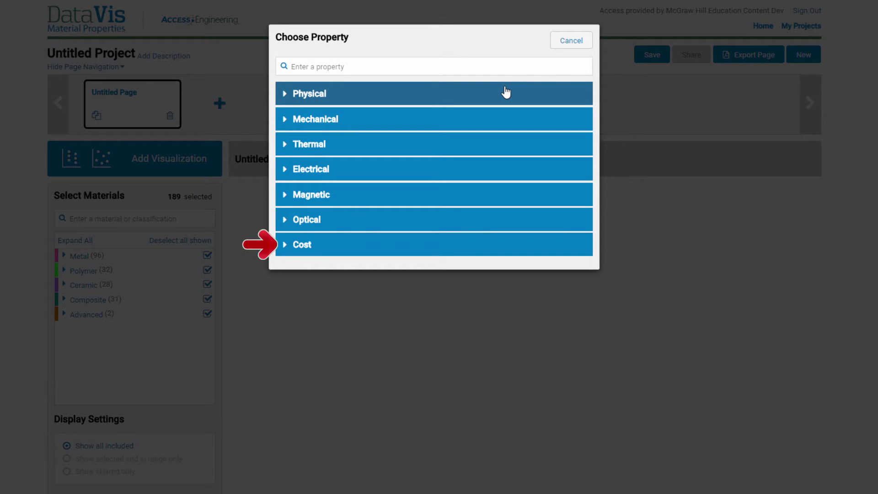
left_click(506, 91)
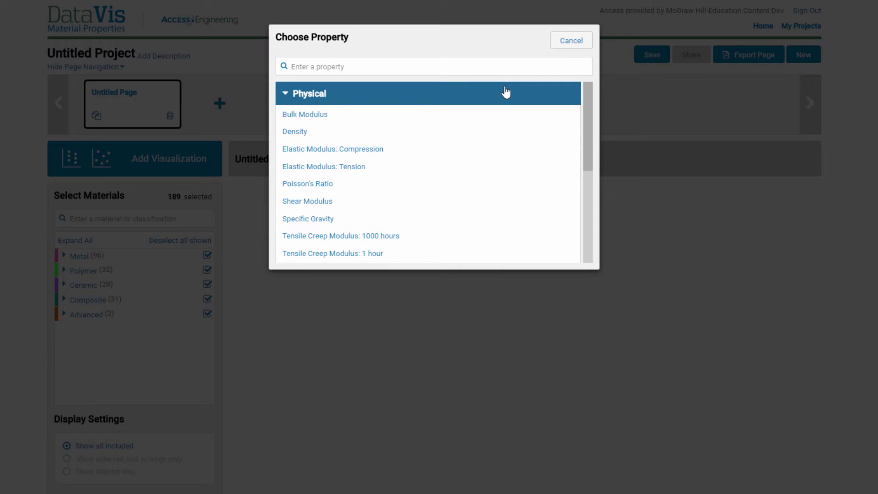
left_click(480, 67)
type("Den")
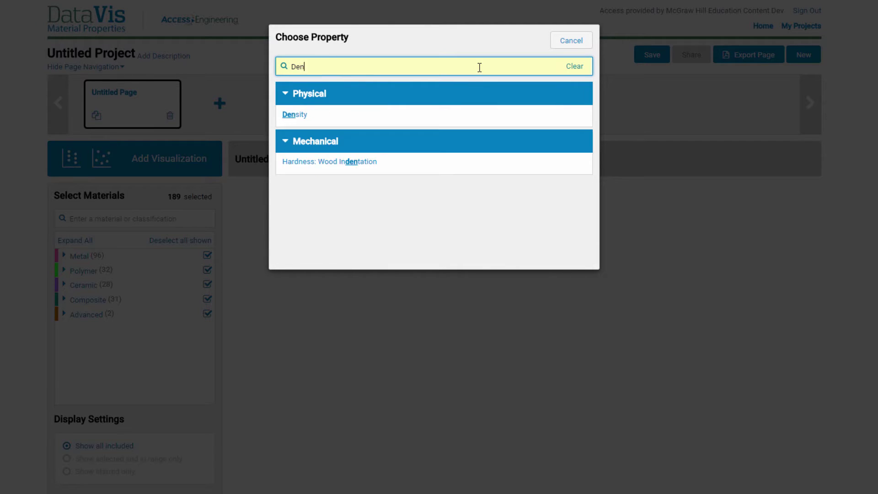
type("sity")
left_click(295, 114)
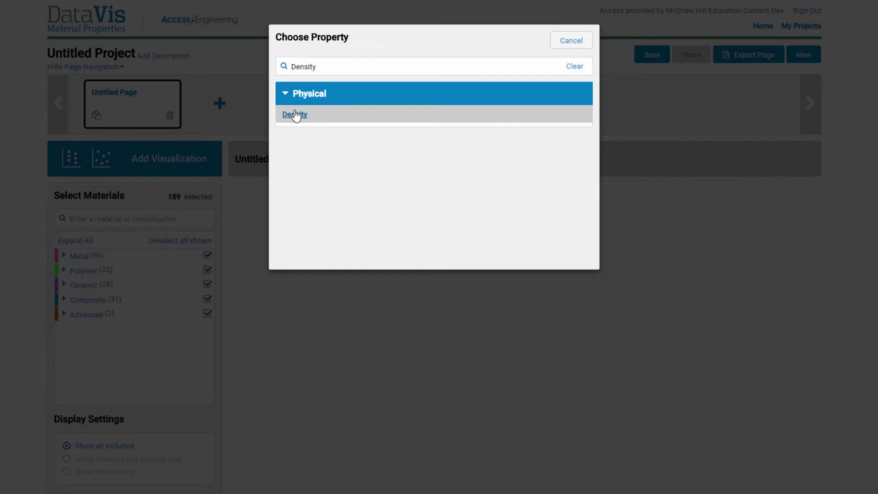
- Inspect gold's details, zoom into the Metal cluster, reset, and try log versus linear scale
scroll(295, 113, "down", 1)
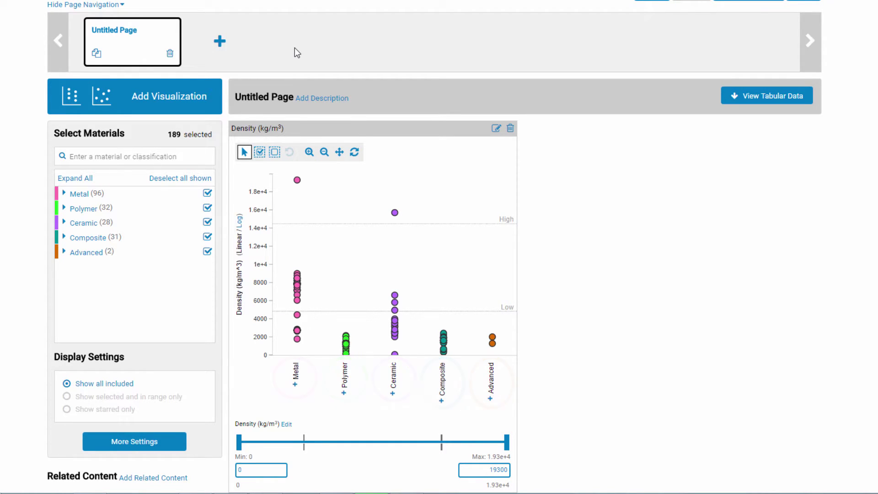
left_click(298, 181)
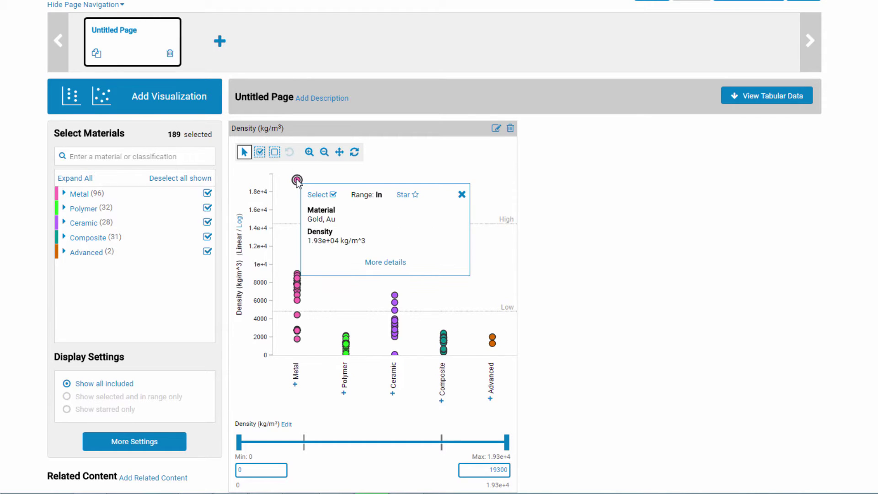
left_click(378, 264)
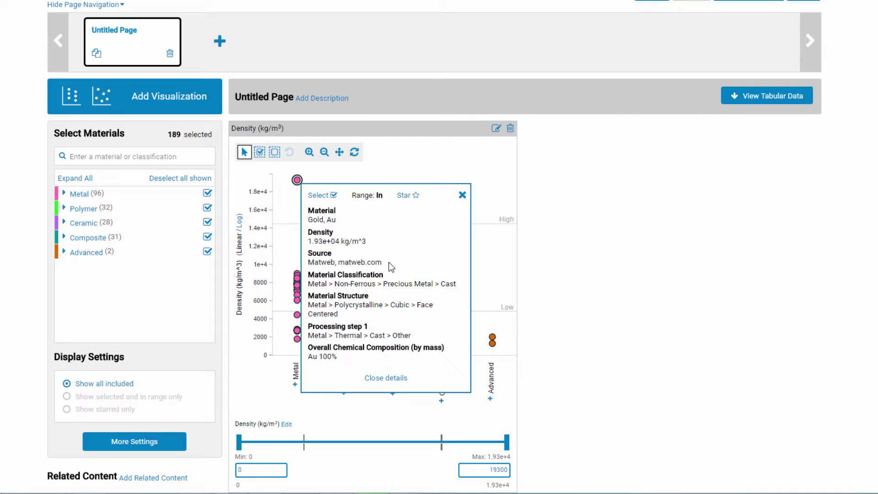
left_click(463, 194)
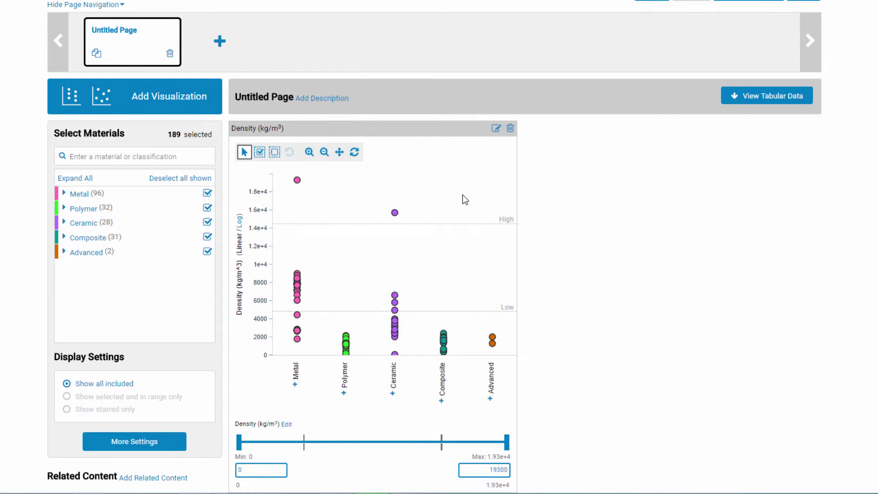
left_click(309, 152)
left_click(295, 298)
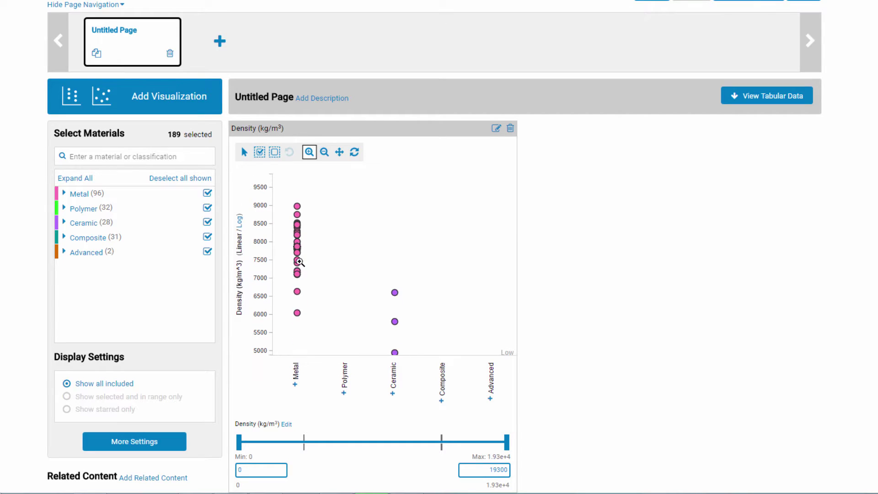
left_click(354, 156)
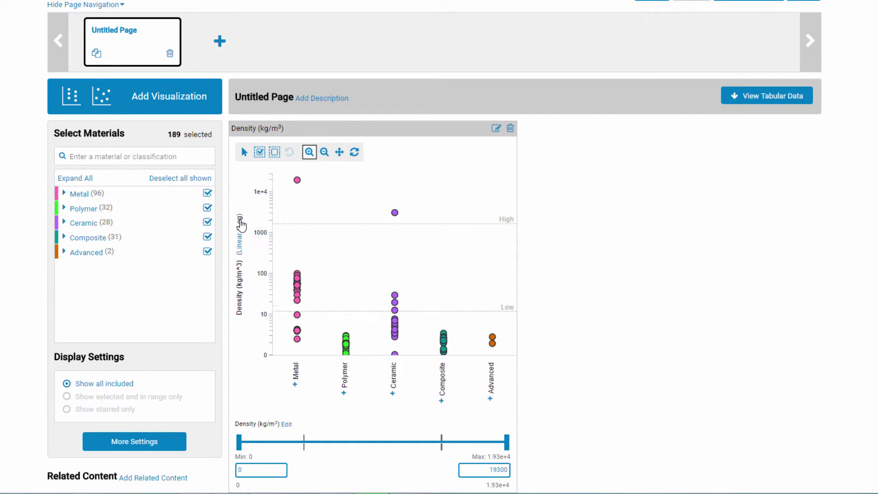
left_click(241, 224)
left_click(241, 249)
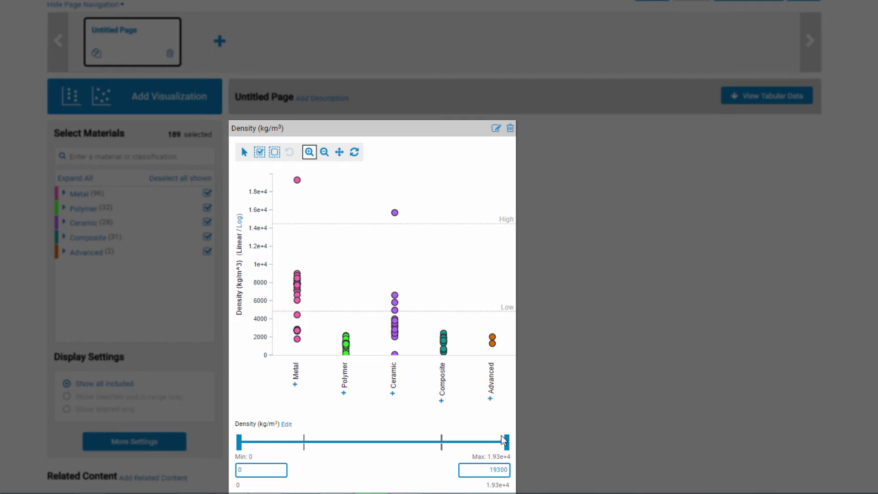
- Limit the Density range filter to 0–8500 kg/m³
left_click_drag(507, 442, 371, 444)
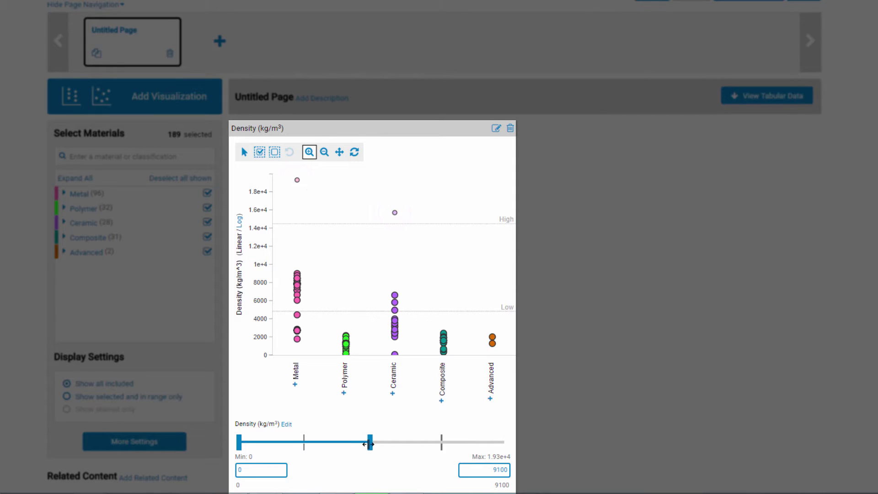
double_click(487, 469)
type("8500")
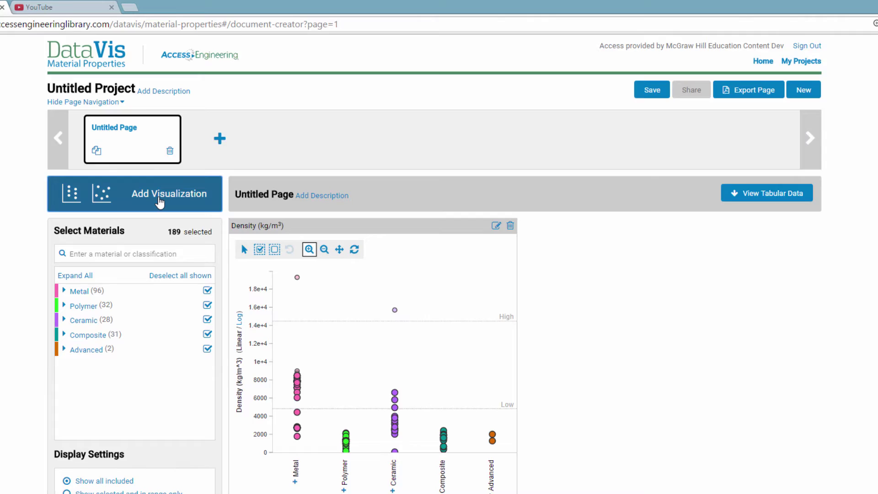
- Add an Elastic Modulus: Tension dot plot (0–950 GPa) beside the Density chart
left_click(159, 203)
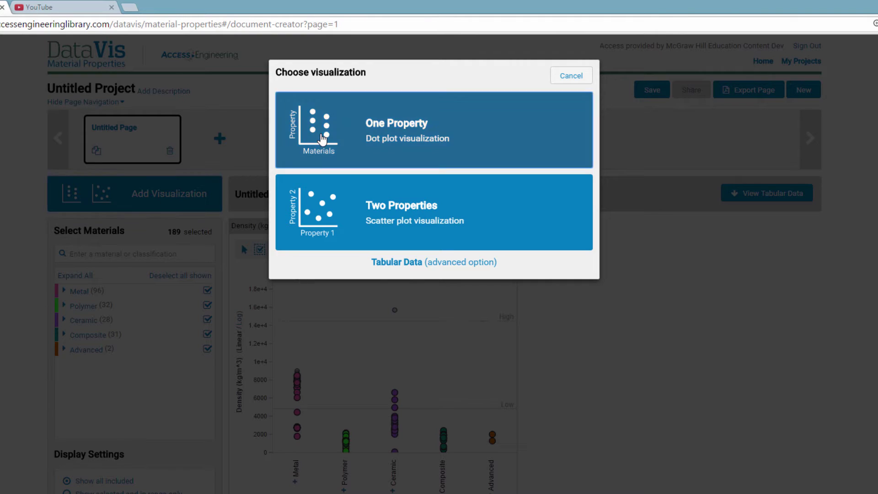
left_click(322, 138)
left_click(338, 99)
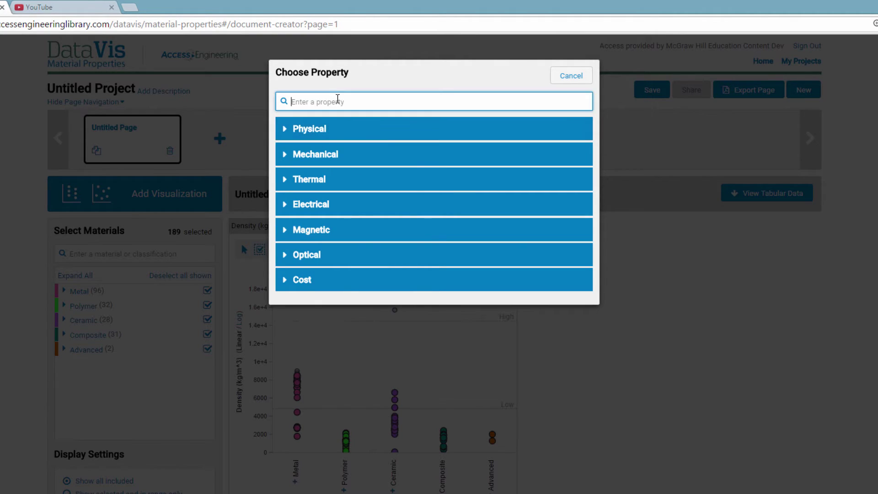
type("elastic")
left_click(333, 167)
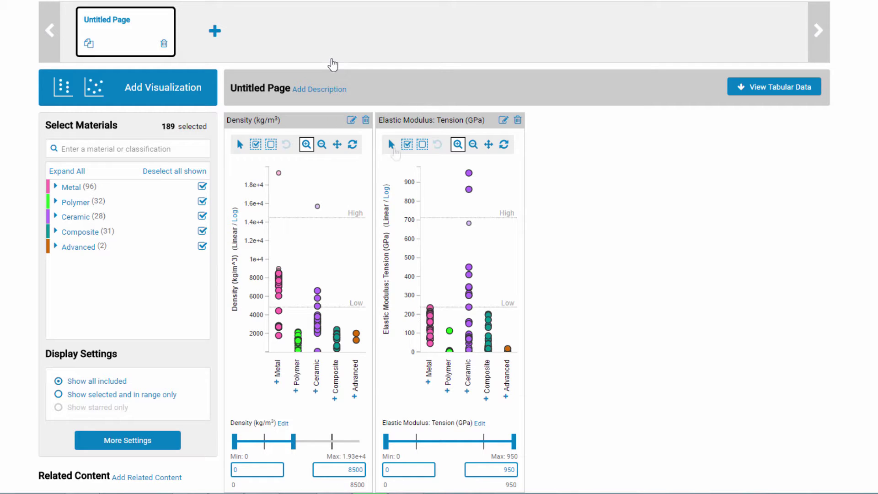
left_click(392, 145)
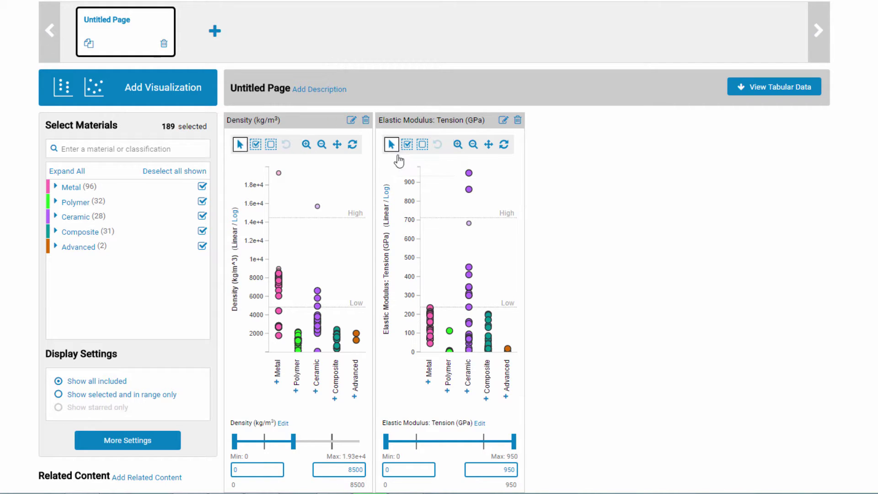
left_click(469, 224)
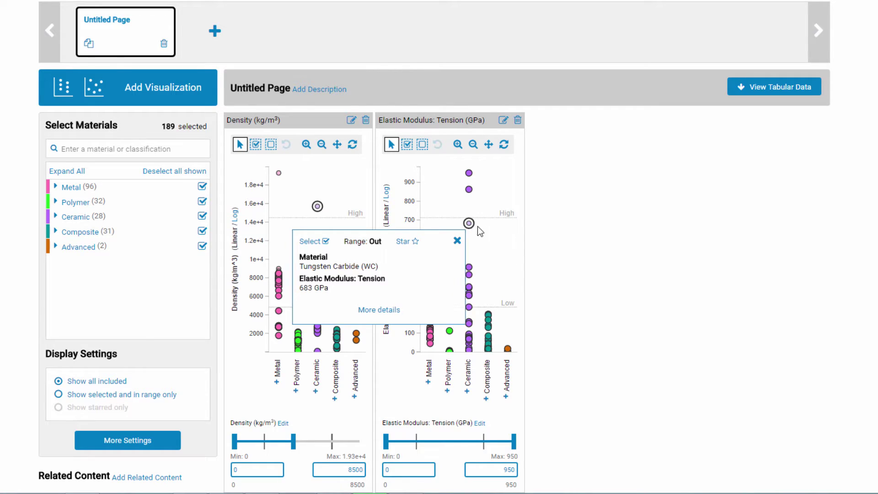
left_click(490, 228)
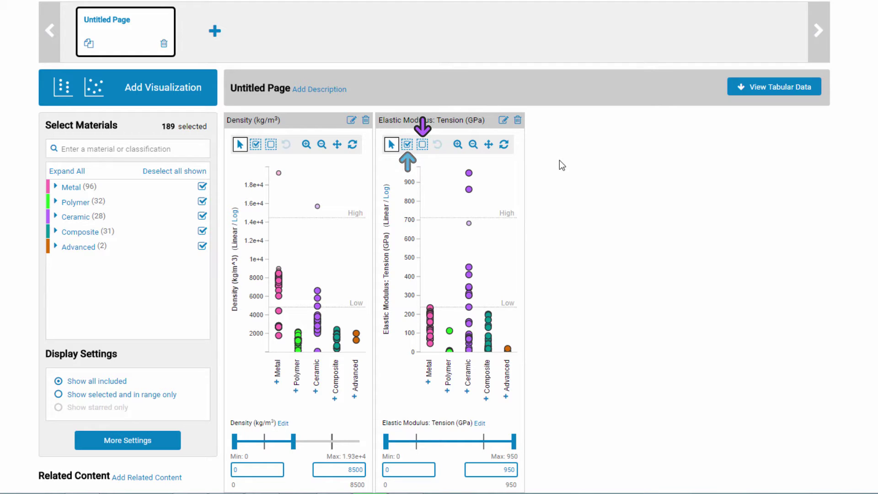
left_click(423, 145)
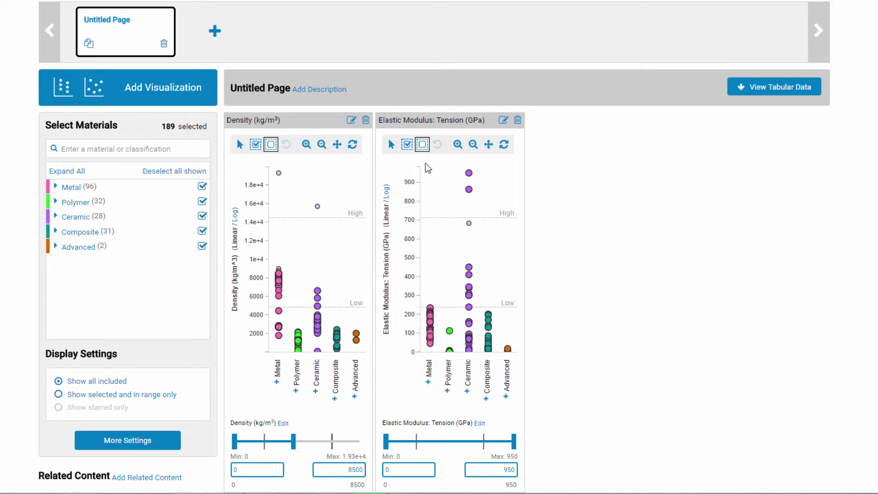
left_click_drag(424, 326, 545, 356)
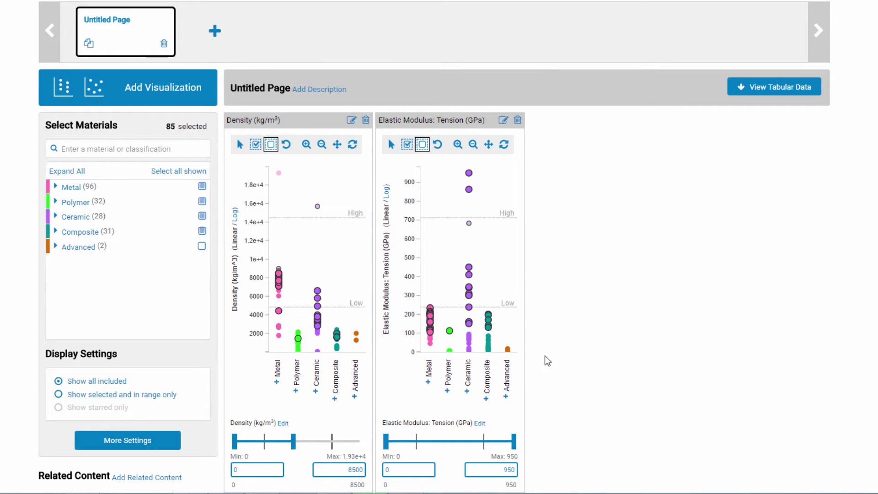
left_click(437, 145)
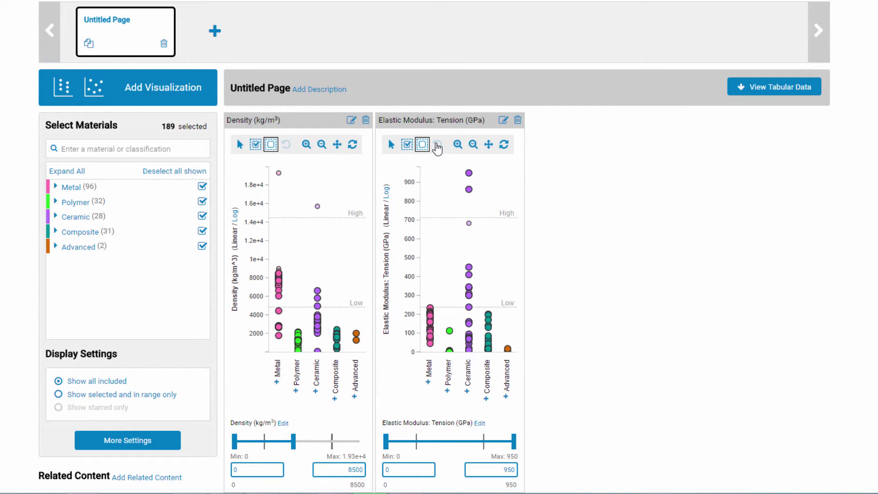
- Deselect all materials, then select the 40 steels under Metal > Ferrous > Steel
left_click(161, 173)
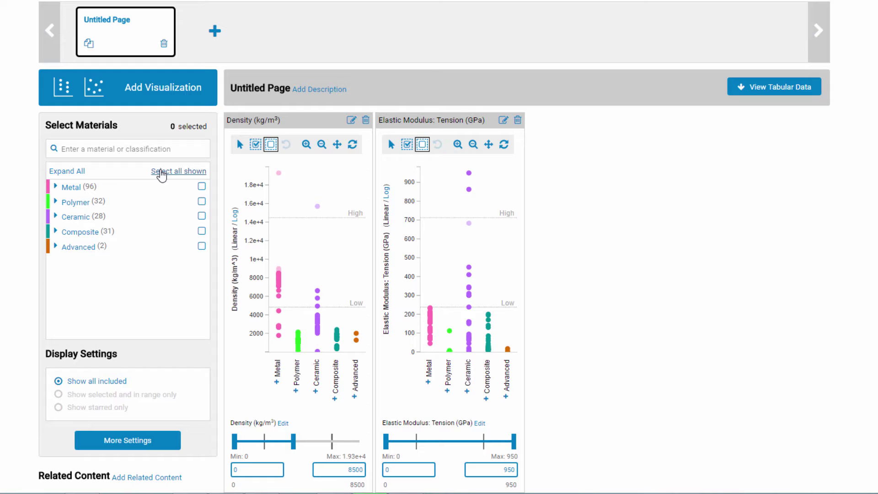
left_click(55, 187)
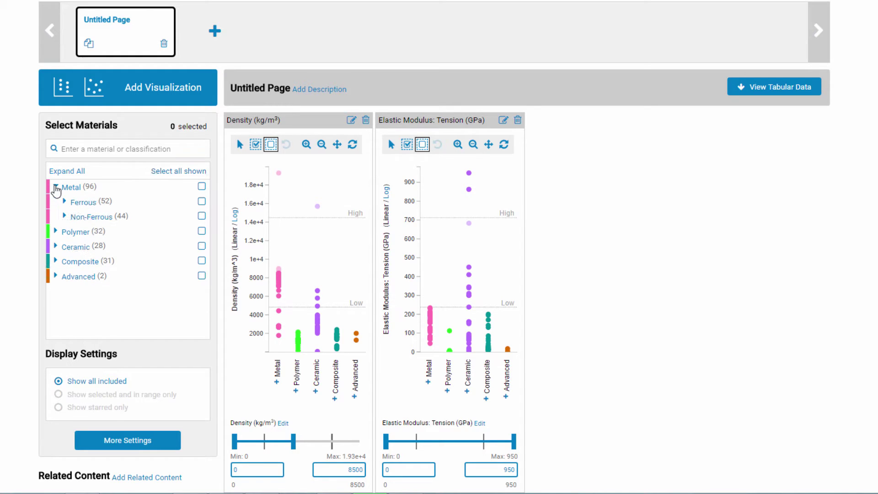
left_click(65, 202)
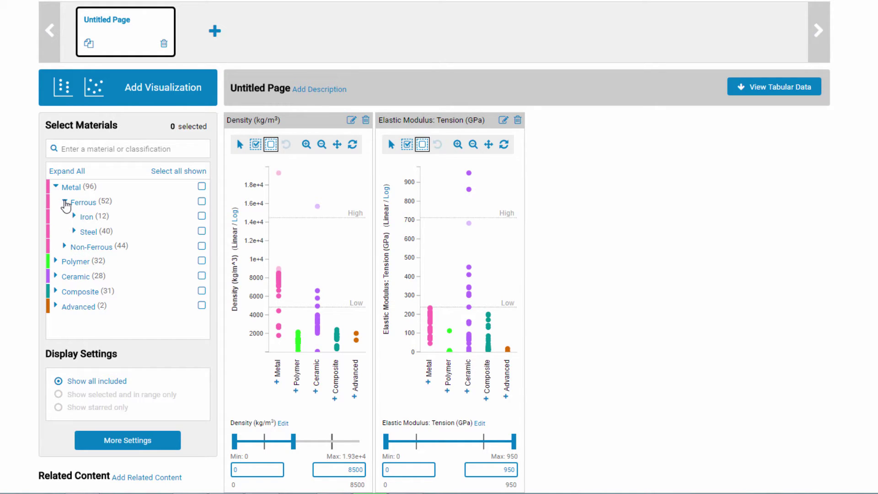
left_click(73, 231)
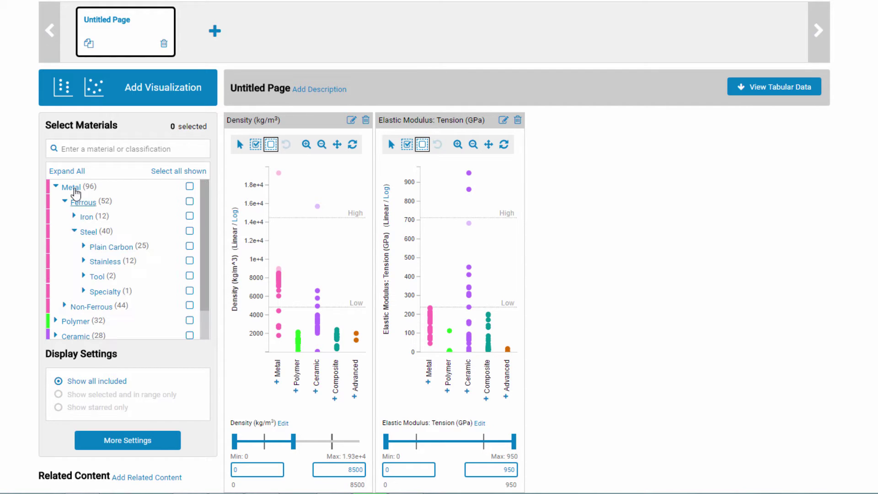
left_click(97, 149)
type("steel")
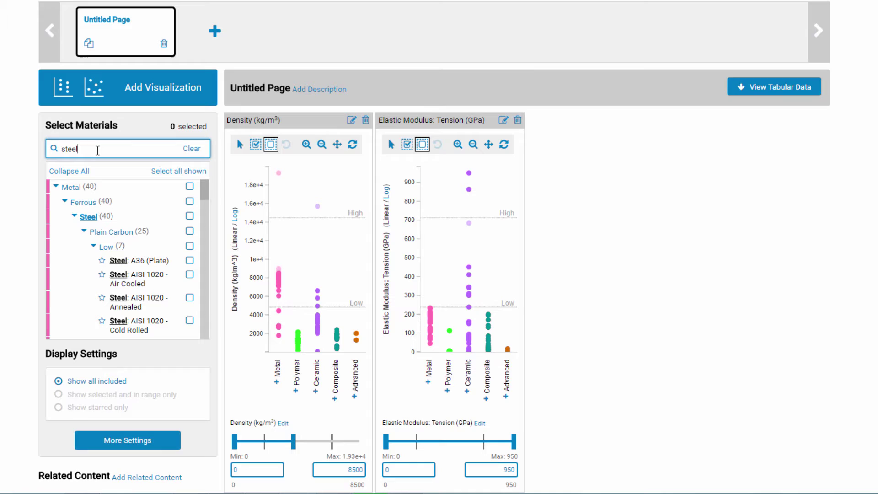
left_click(189, 216)
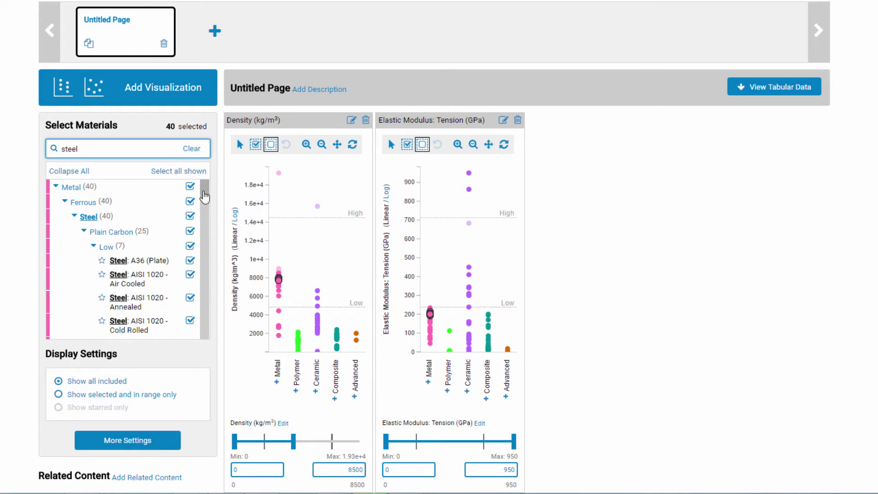
- Star Tool Steel: AISI D2 and show only selected, in-range materials in the charts
left_click_drag(204, 194, 207, 347)
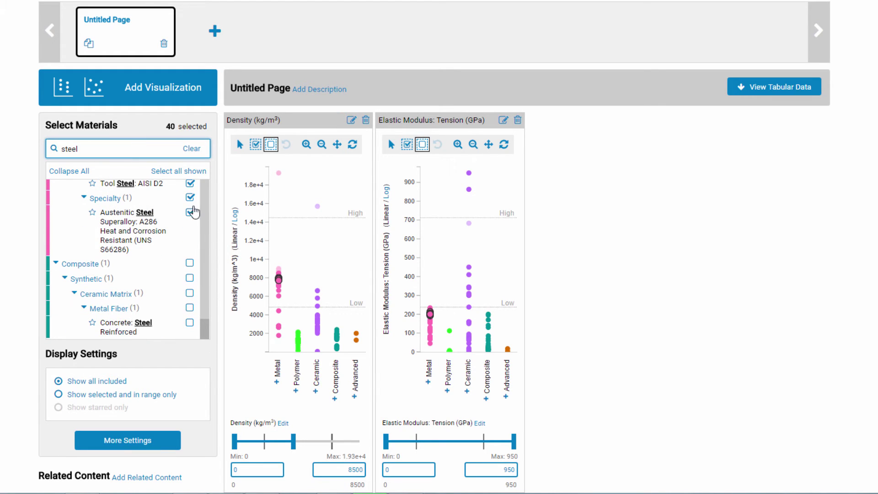
left_click(92, 182)
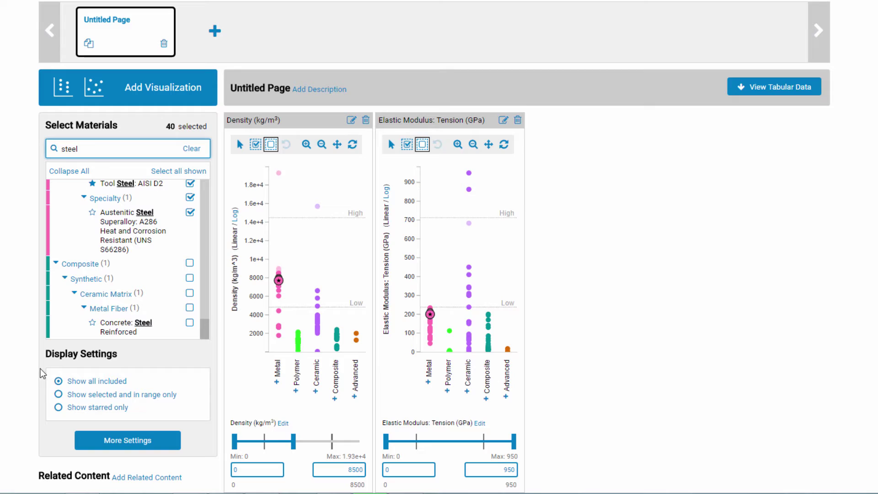
left_click(58, 395)
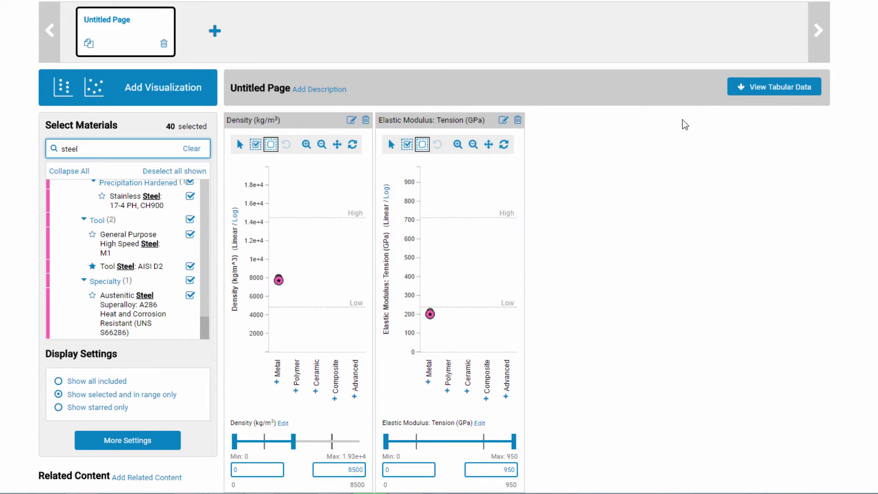
- View the data table and check Stainless Steel: SAE 304's density source and material details
left_click(764, 91)
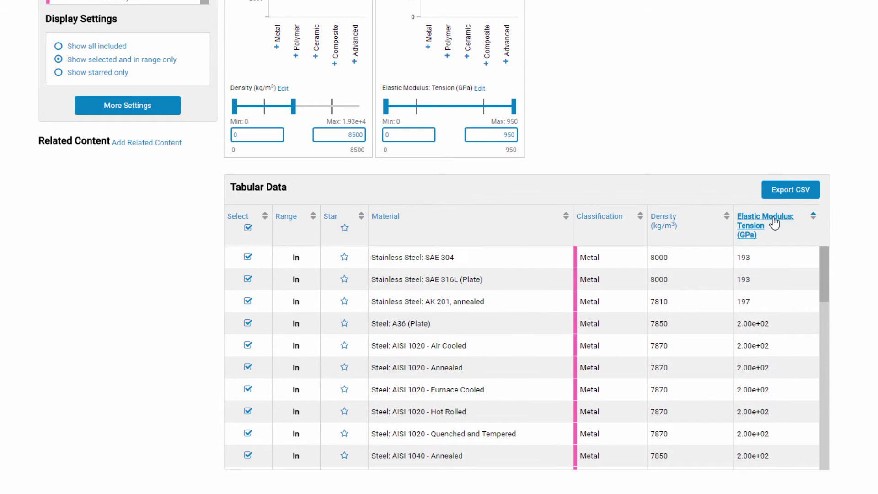
left_click(726, 258)
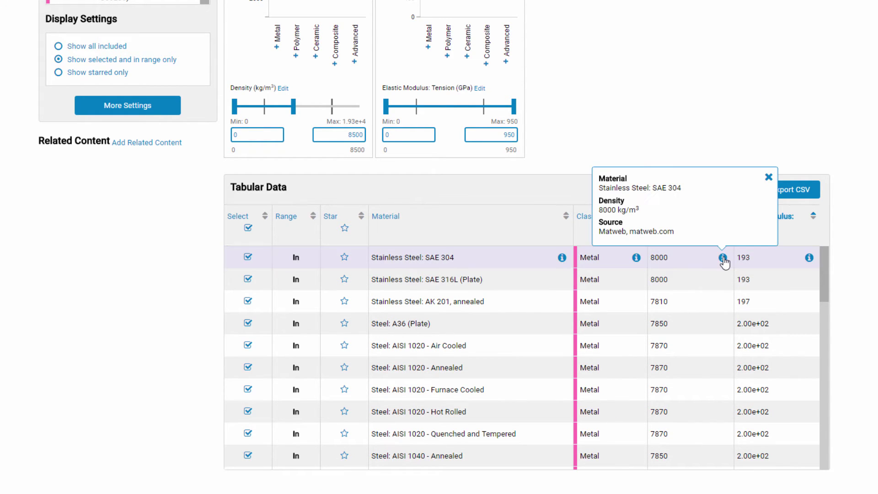
left_click(771, 173)
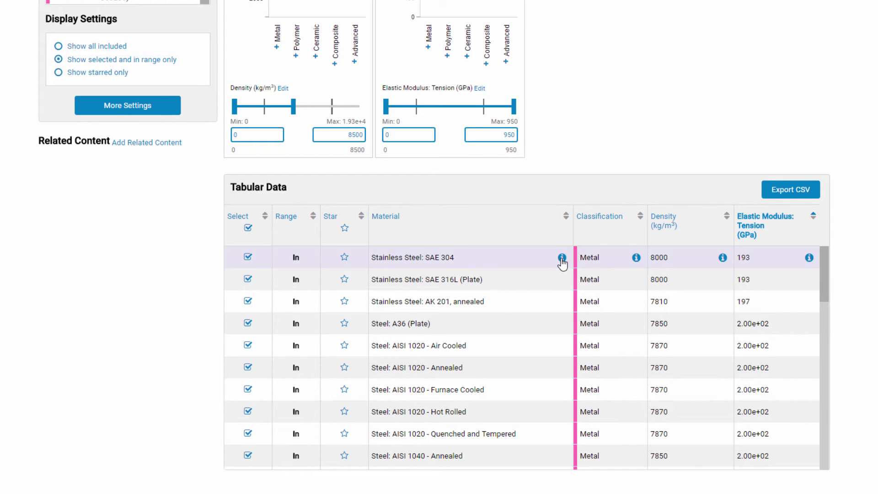
left_click(562, 259)
left_click(647, 84)
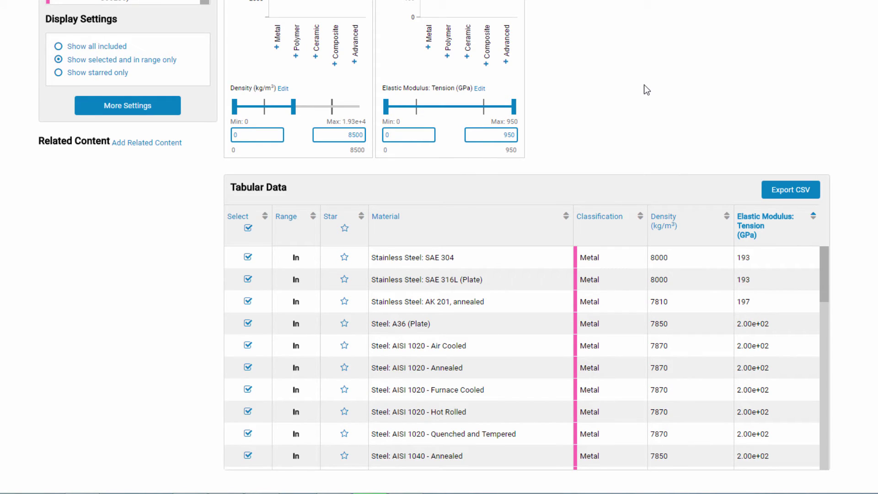
- Switch the charts back to showing all included materials
left_click(58, 47)
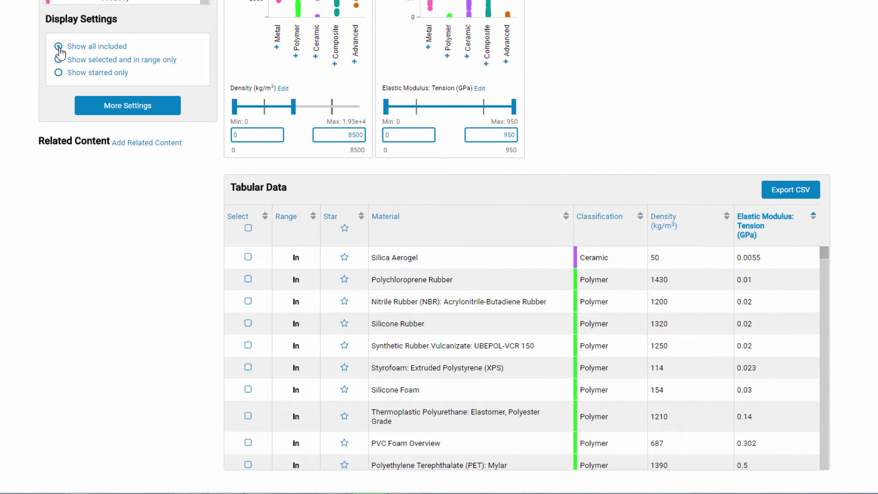
left_click_drag(825, 257, 828, 310)
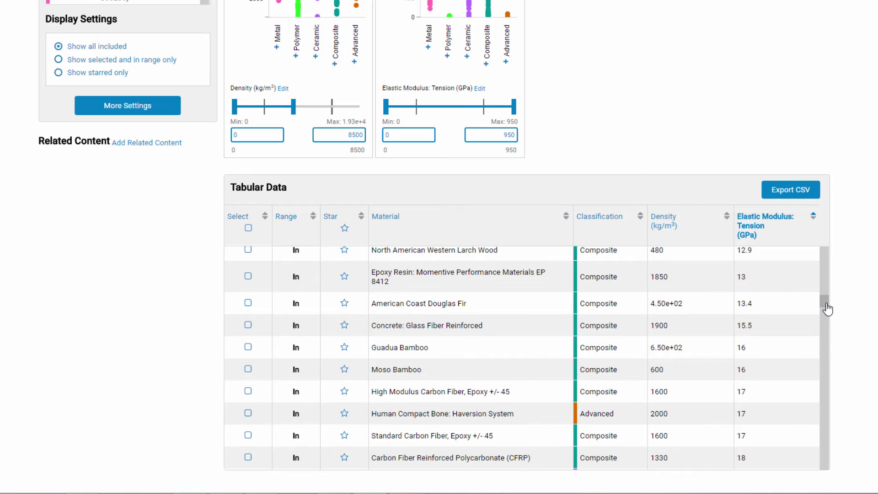
scroll(828, 309, "up", 7)
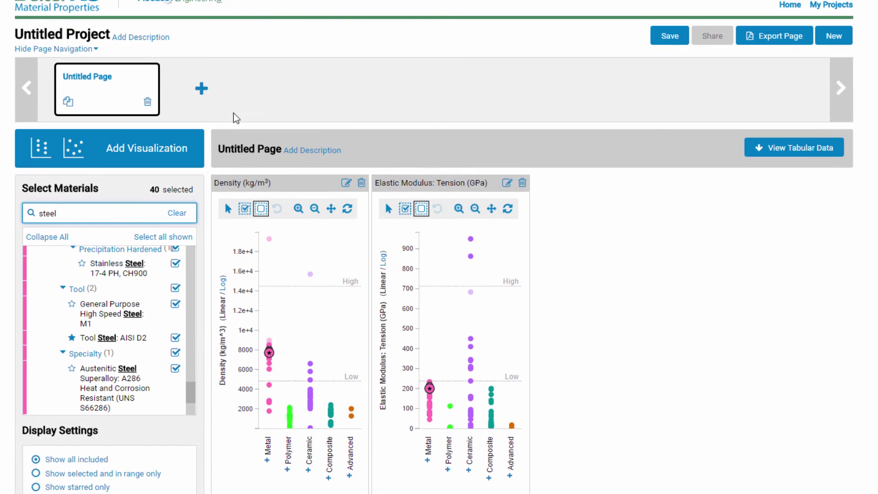
left_click(173, 86)
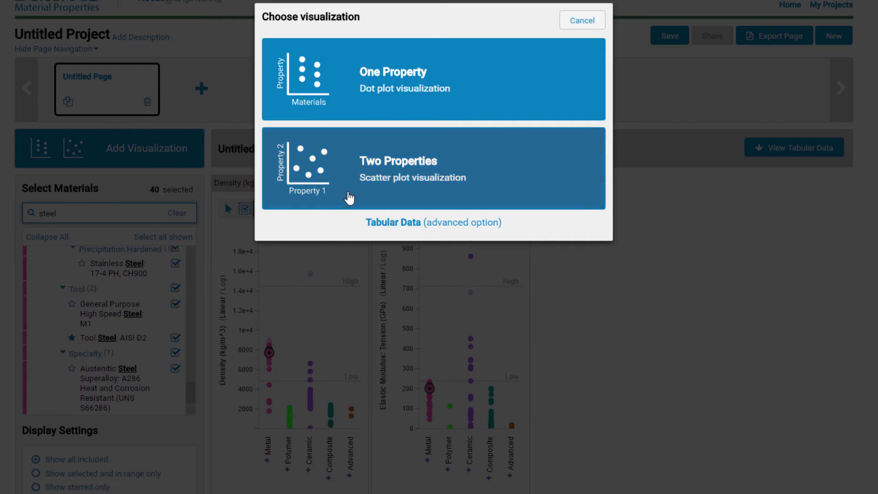
left_click(350, 198)
left_click(334, 48)
type("Density")
left_click(280, 100)
left_click(321, 60)
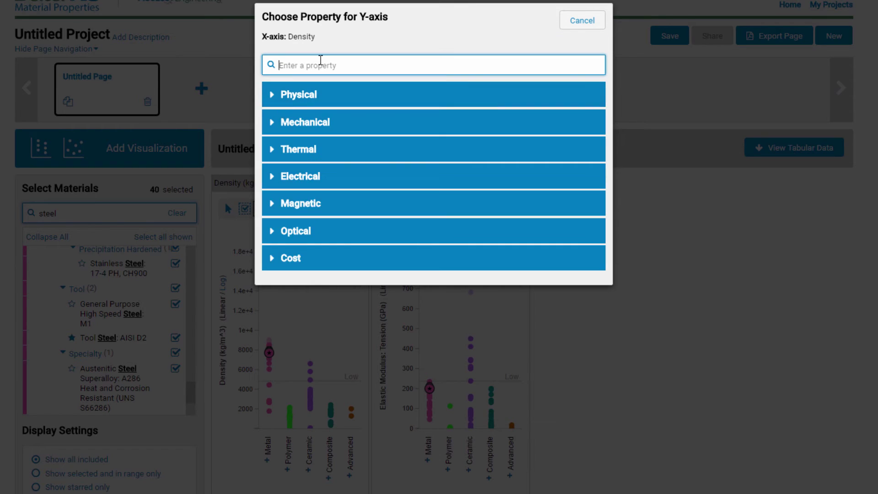
type("Elas")
left_click(326, 137)
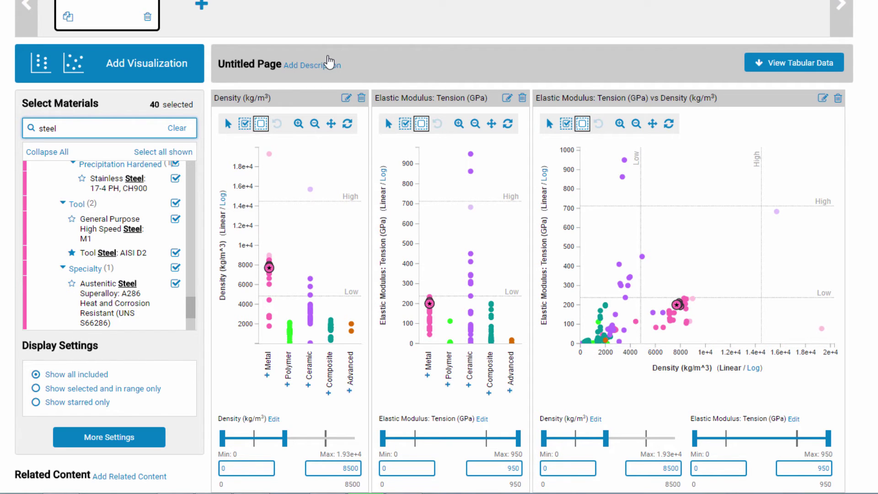
left_click(838, 98)
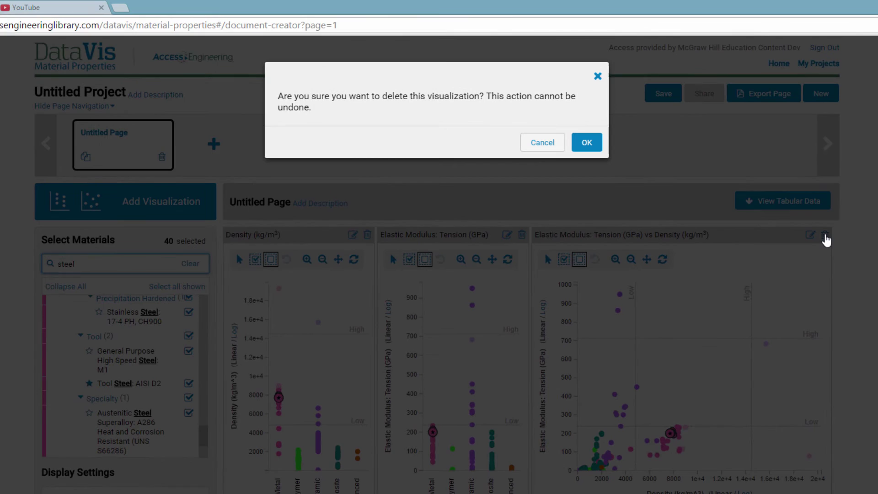
left_click(588, 143)
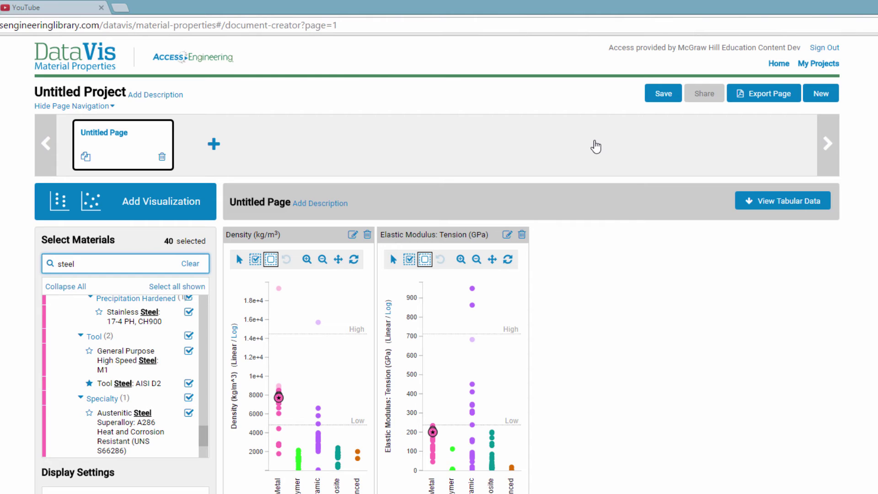
- Title the page 'Page 1', describe it as 'This page shows', and leave related content unchanged
left_click(272, 199)
type("P")
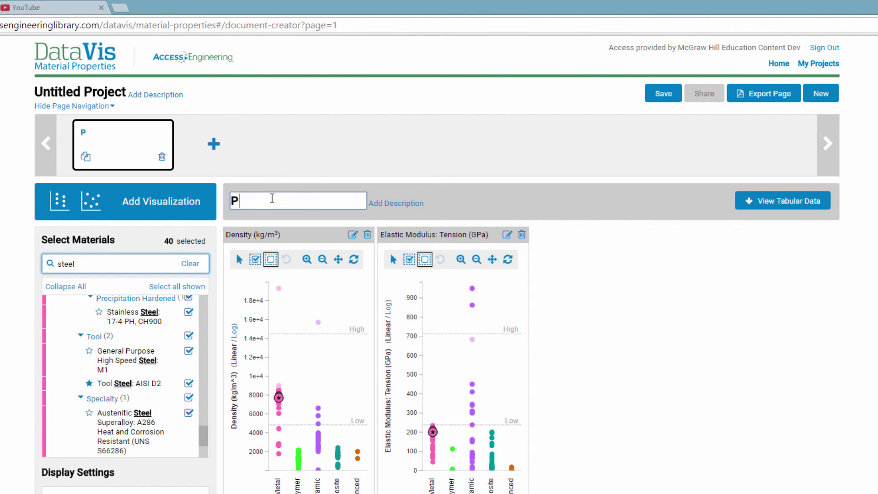
type("age 1")
key("Return")
left_click(285, 207)
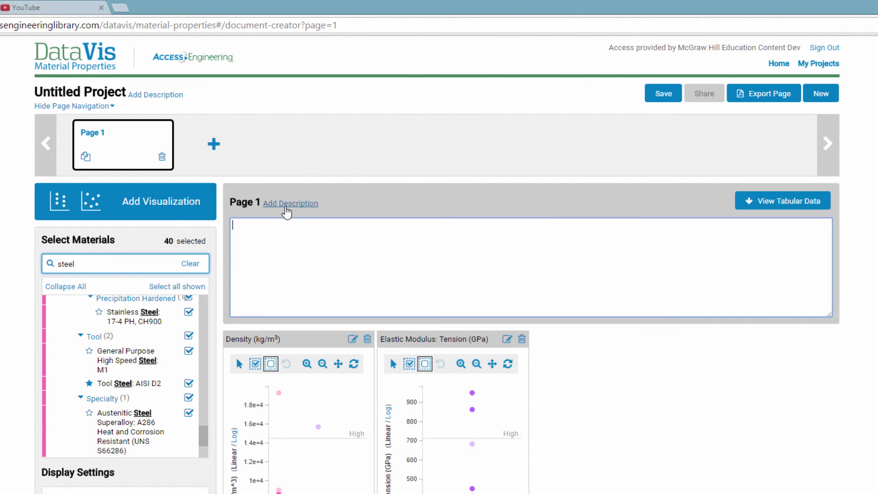
type("This page shows")
left_click(320, 204)
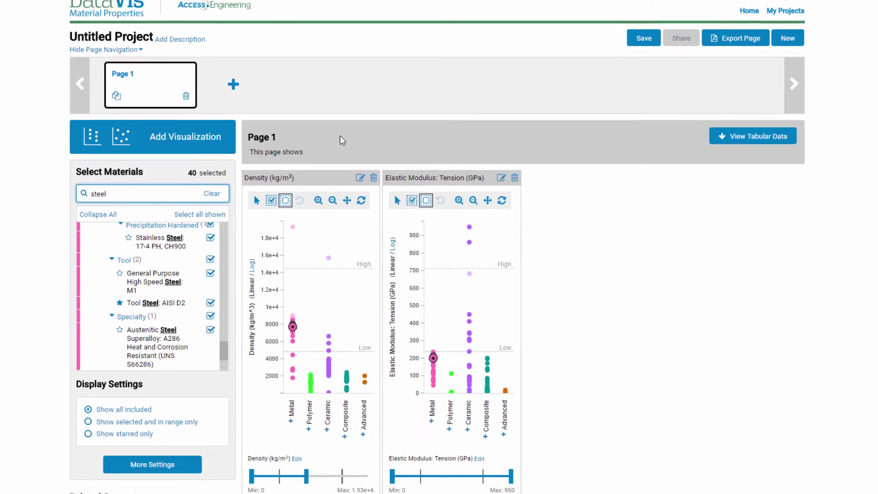
left_click(191, 482)
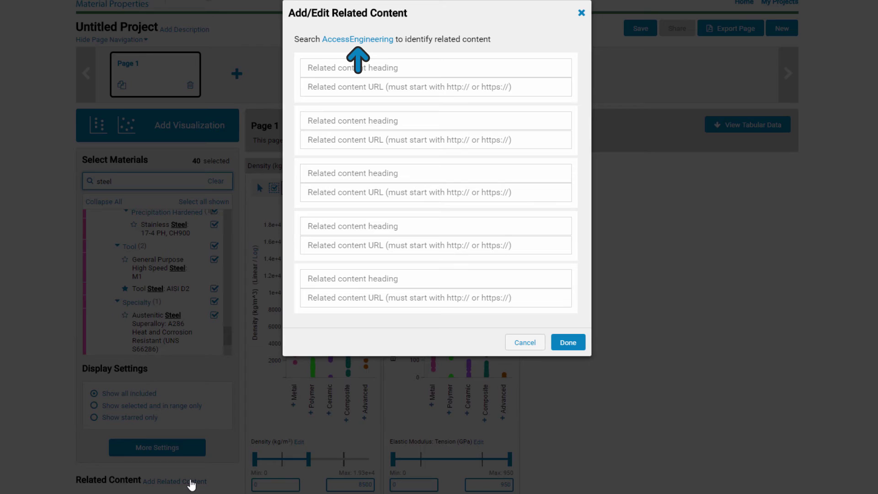
left_click(523, 346)
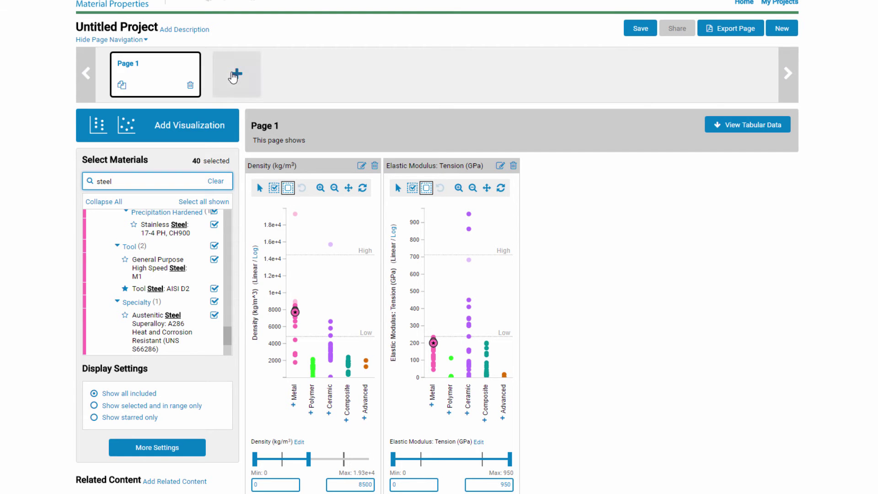
- Add a second page with a Fracture Toughness (MPa-m^1/2) dot plot
left_click(234, 75)
left_click(333, 84)
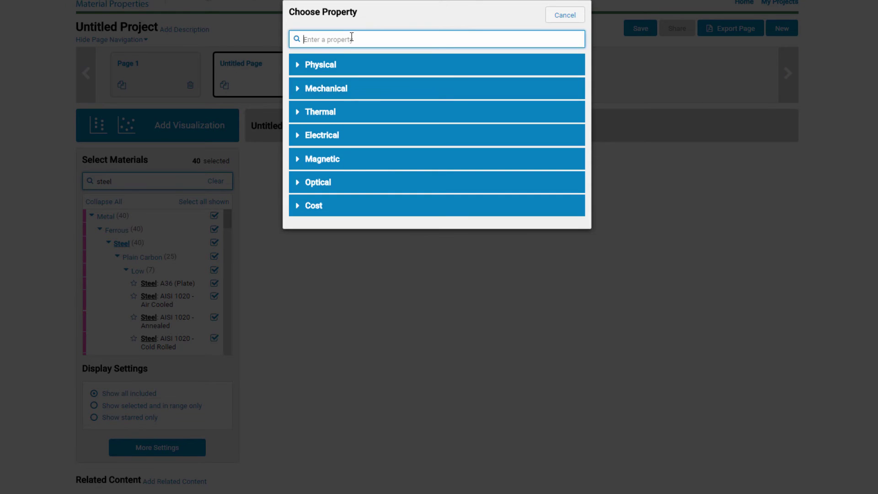
type("fra")
left_click(337, 85)
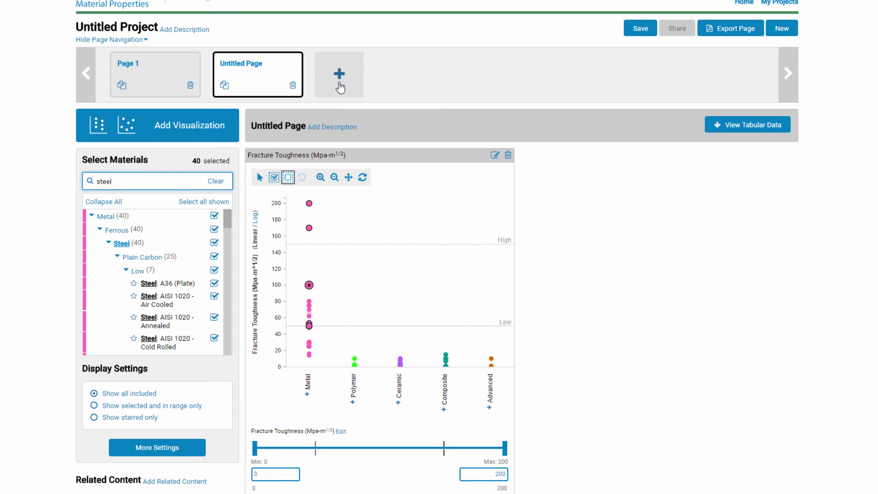
- Rename the project to 'Demo Project'
left_click(153, 80)
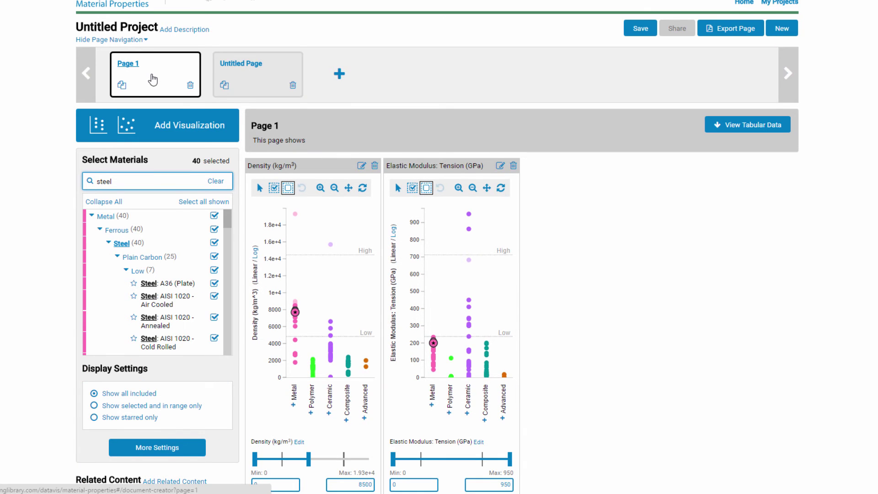
left_click(125, 84)
key("ctrl+a")
key("BackSpace")
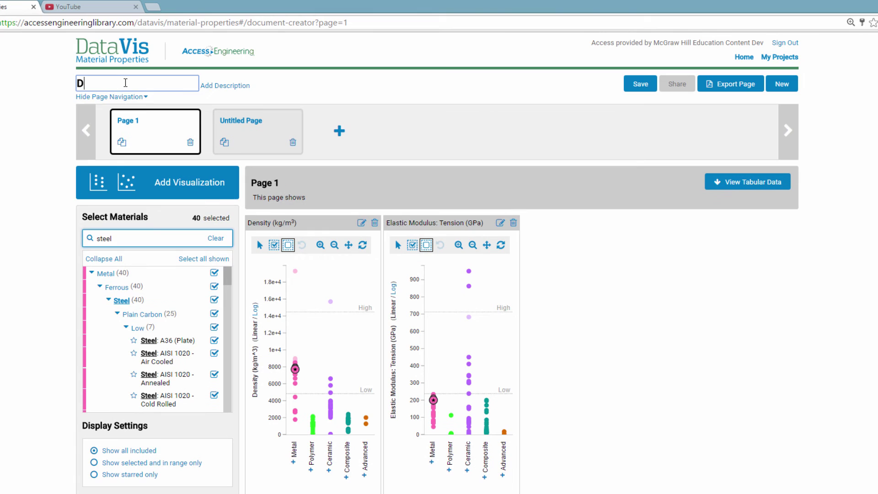
type("Demo Project")
key("Return")
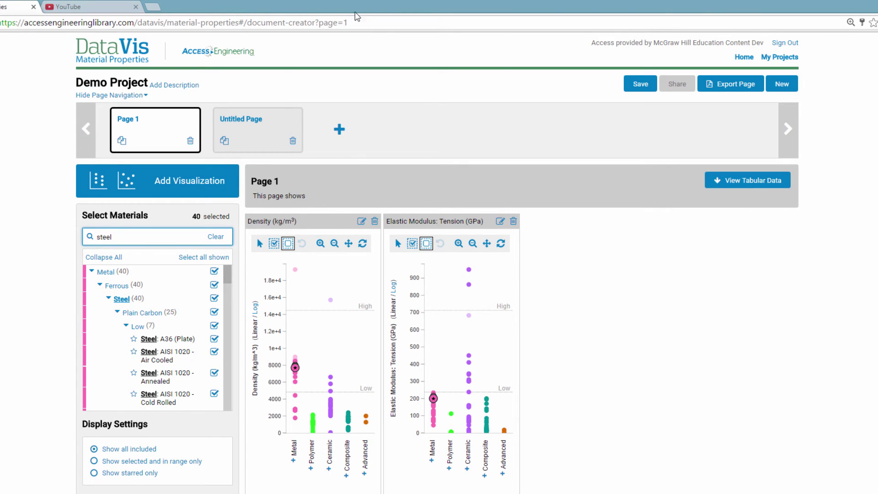
- Register a new account to save the project, then check the Share options
left_click(640, 85)
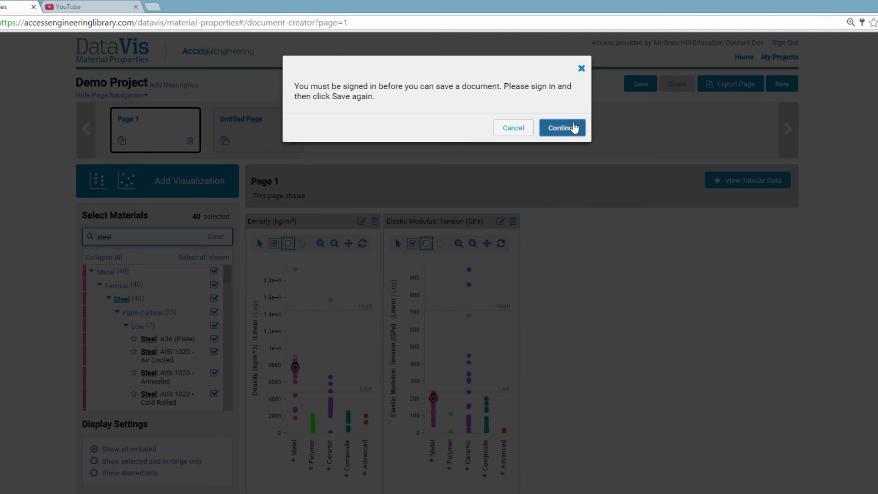
left_click(574, 128)
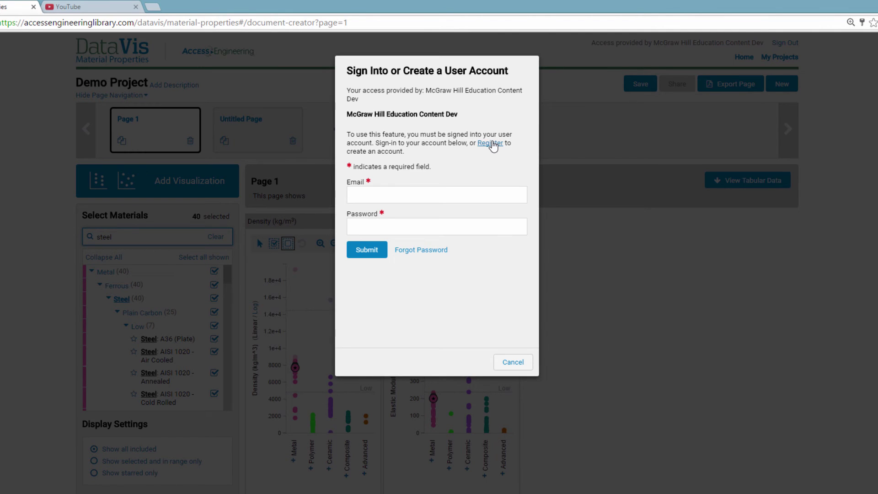
left_click(490, 143)
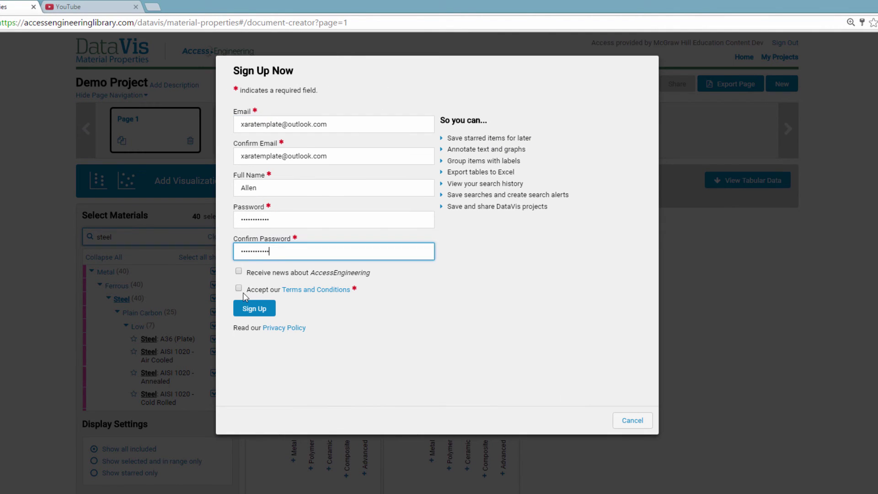
left_click(238, 288)
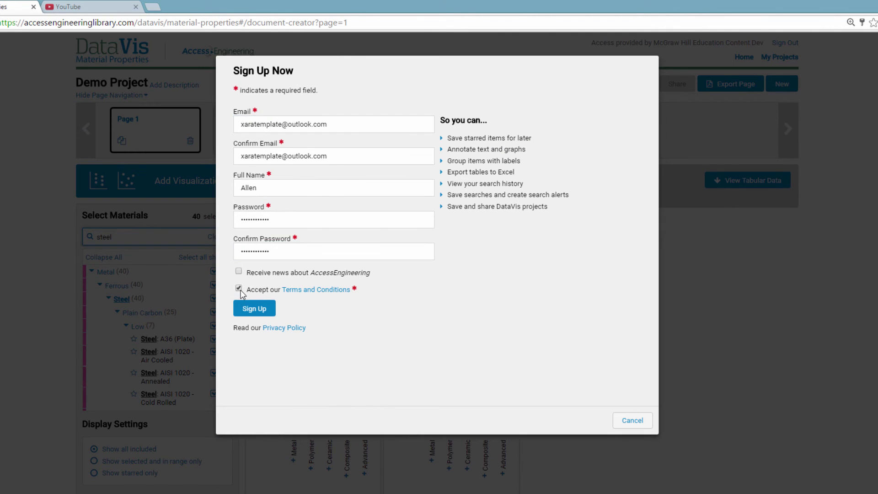
left_click(254, 308)
left_click(839, 93)
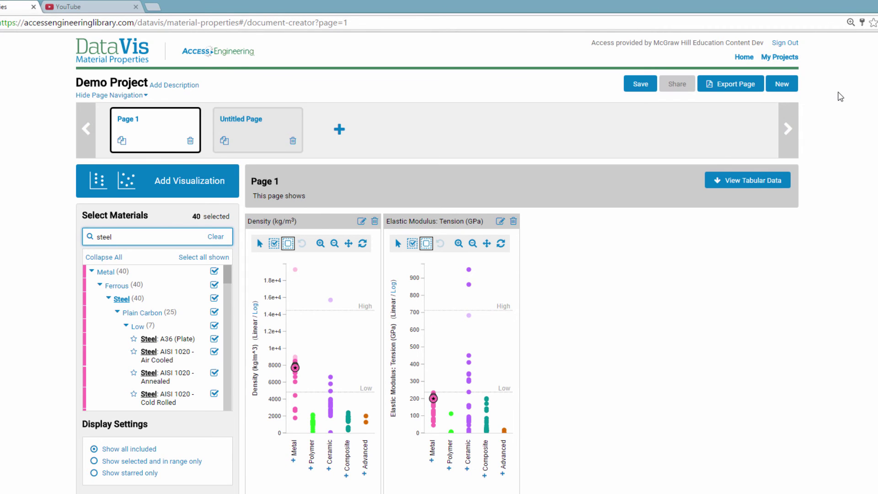
left_click(634, 89)
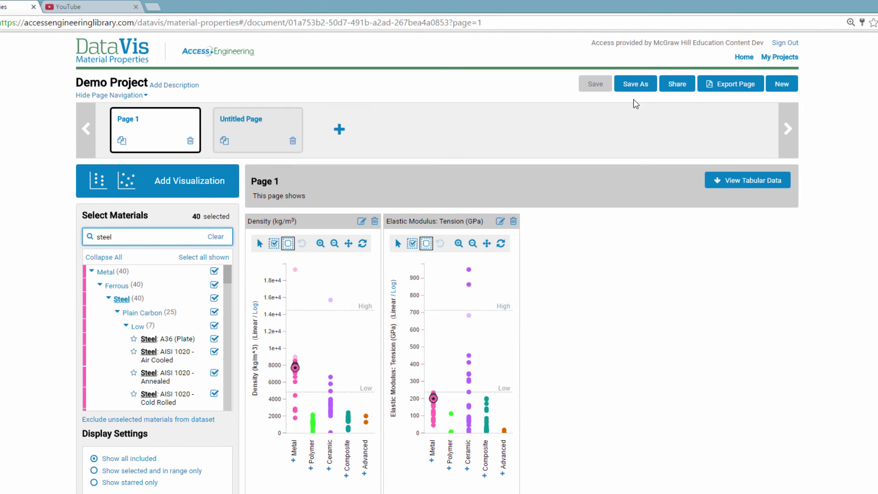
left_click(682, 87)
left_click(581, 68)
- Browse the Specific Gravity and Elastic Modulus pages of the Exploring Basic Material Properties sample
left_click(744, 59)
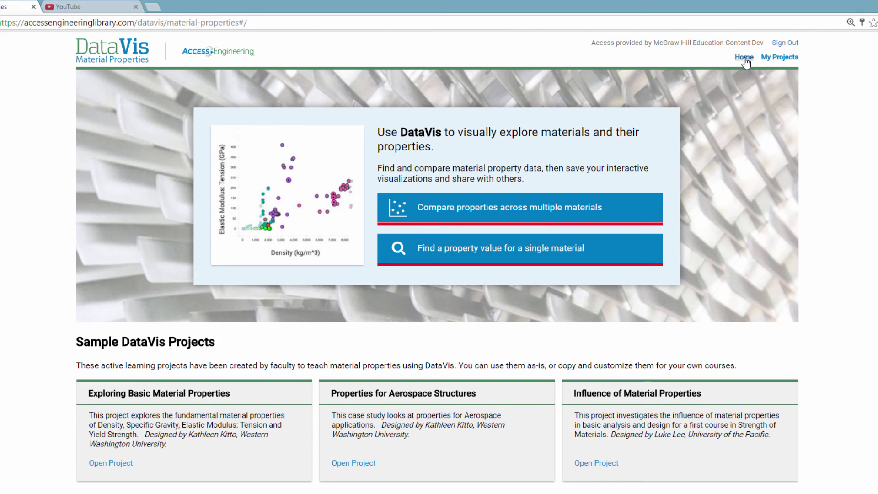
left_click(109, 463)
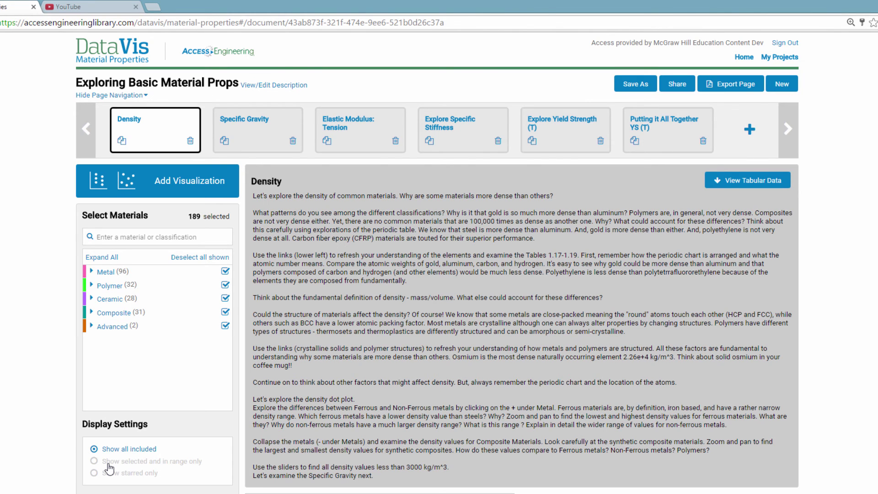
left_click(256, 131)
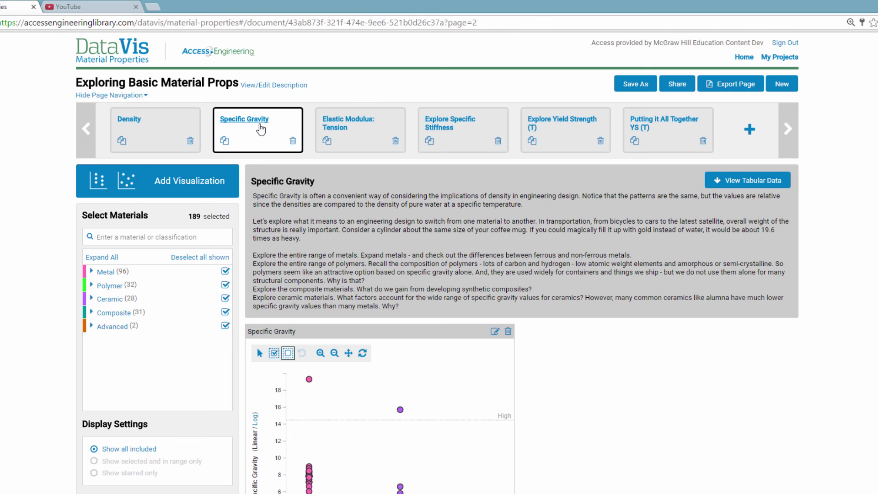
left_click(350, 138)
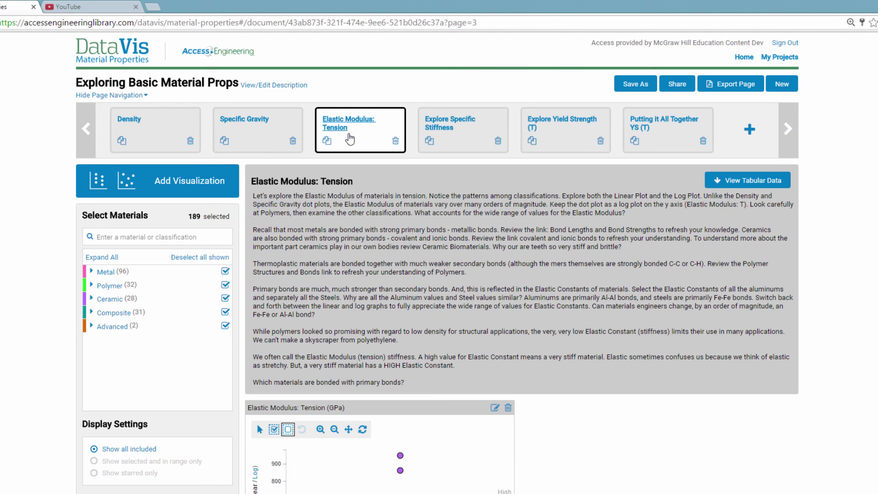
left_click(745, 57)
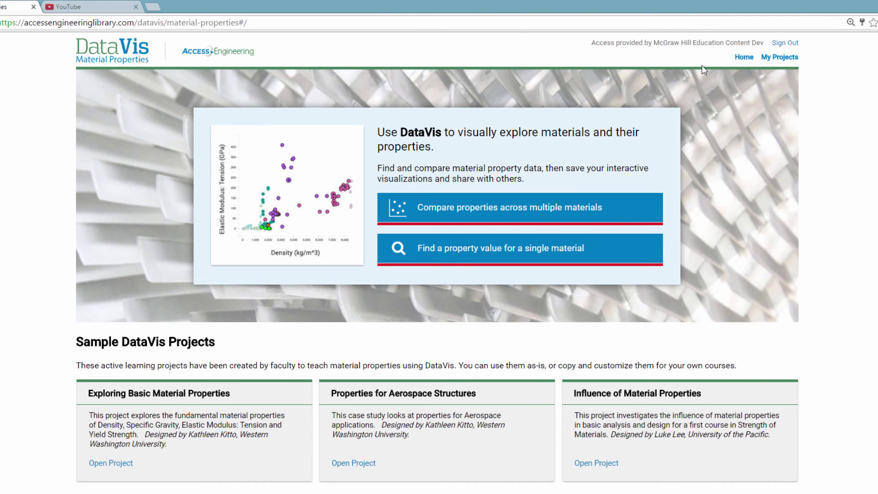
- Look up the Density of Steel: AISI 1020 - Air Cooled (7870 kg/m^3)
left_click(565, 243)
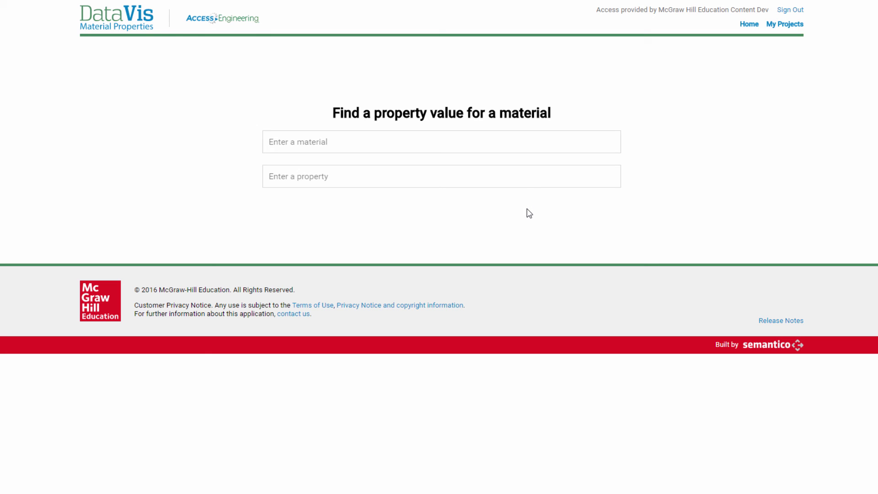
left_click(451, 143)
type("steel")
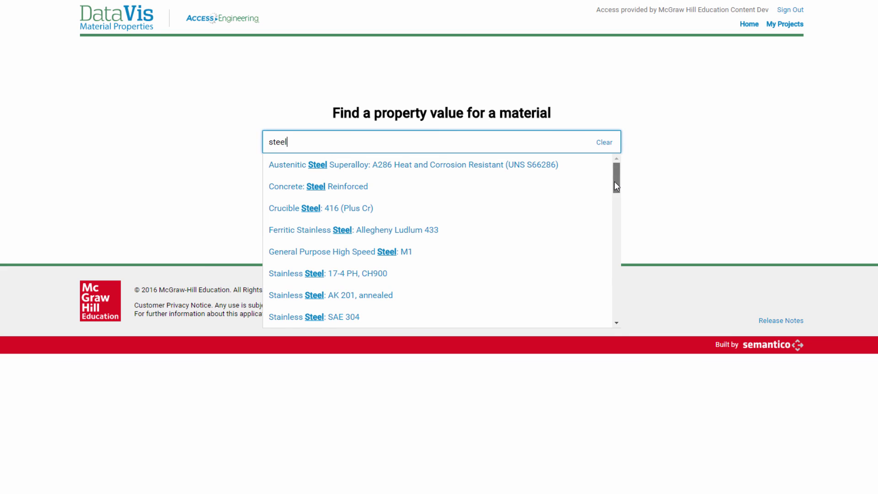
left_click_drag(615, 182, 617, 241)
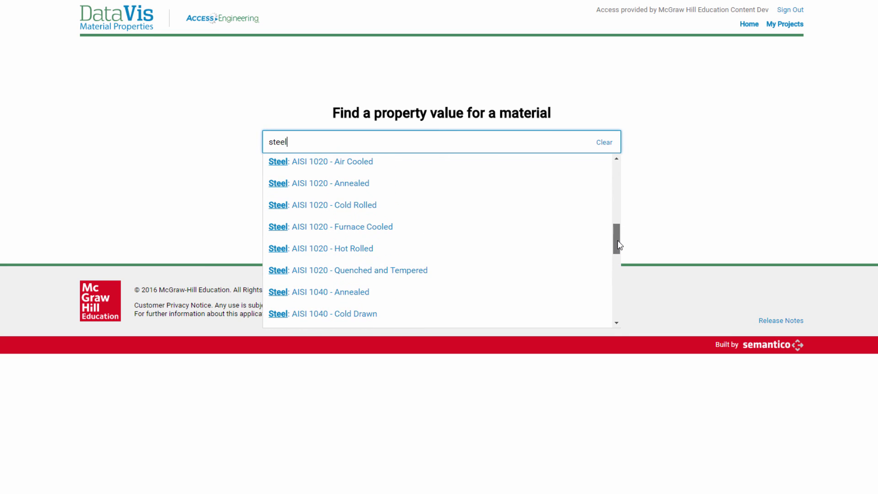
left_click(498, 168)
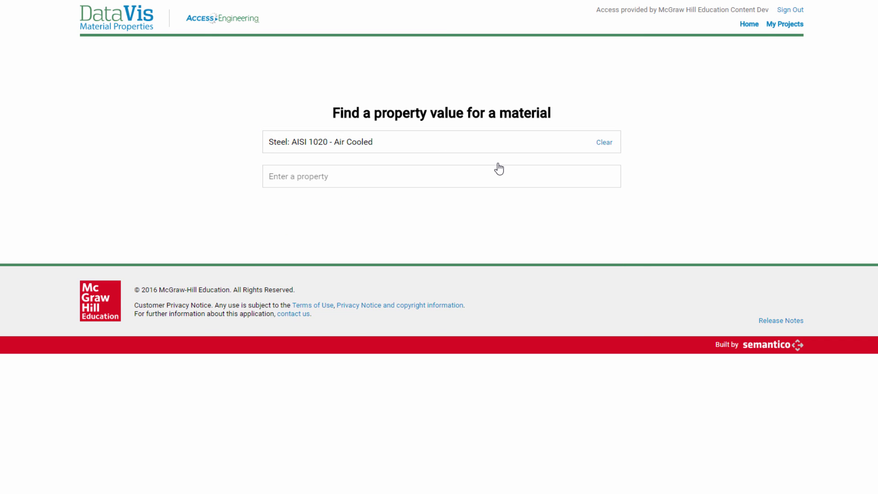
left_click(484, 176)
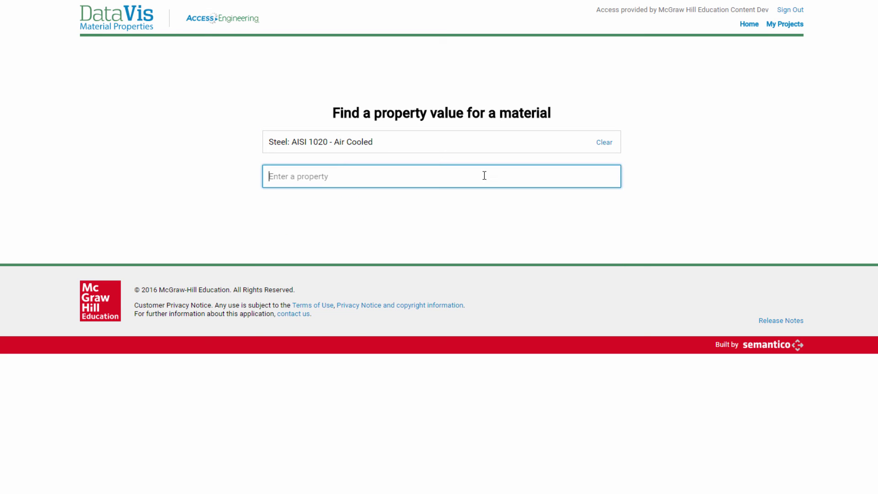
type("density")
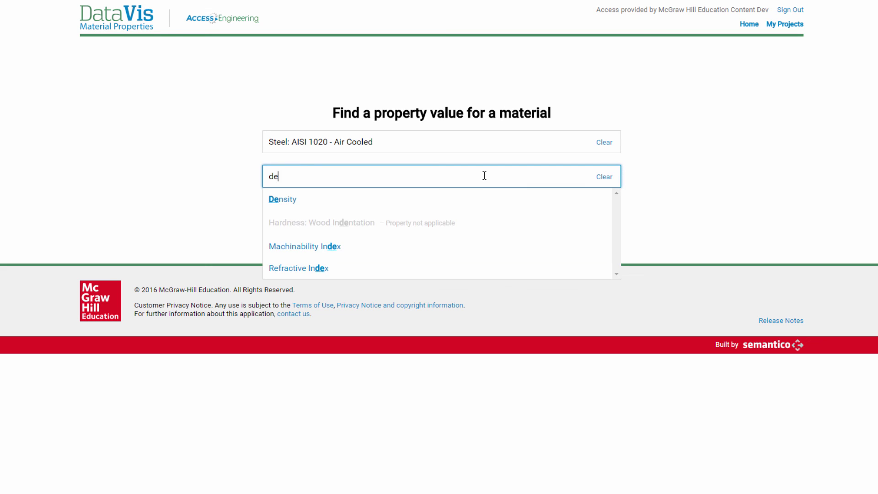
left_click(280, 201)
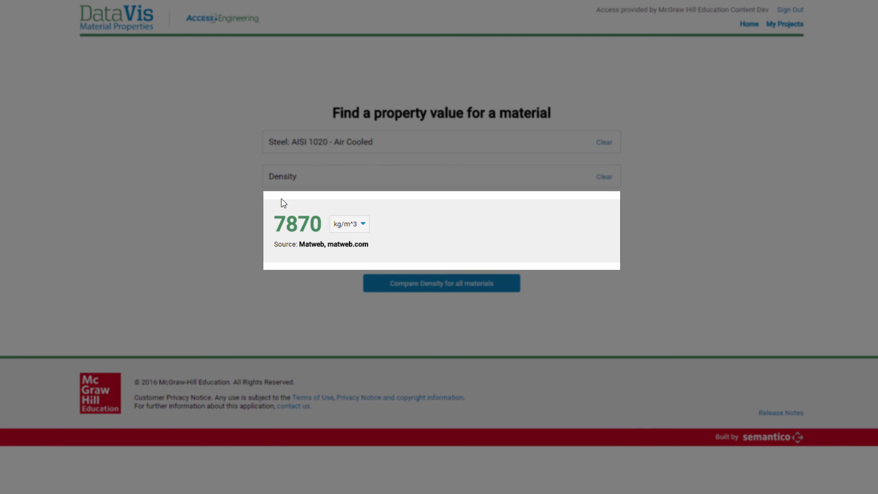
- Switch the AISI 1020 air-cooled steel density unit from kg/m^3 to g/cm^3, showing 7.87
left_click(363, 224)
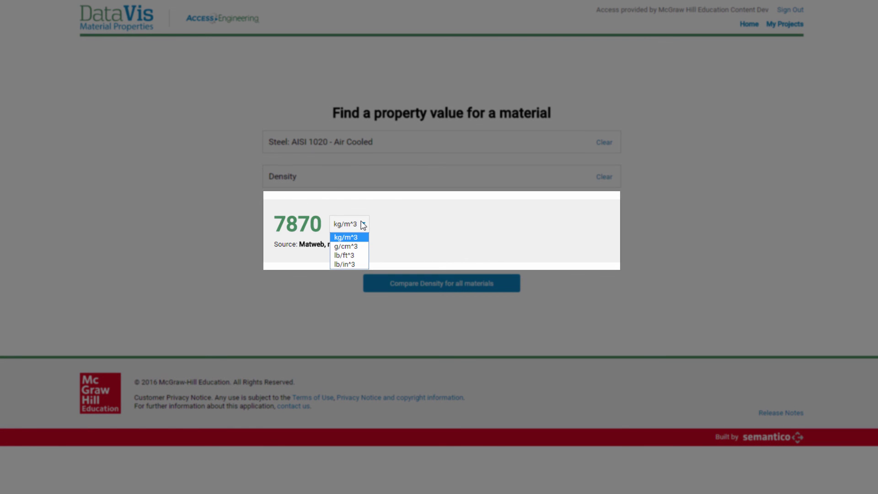
left_click(362, 247)
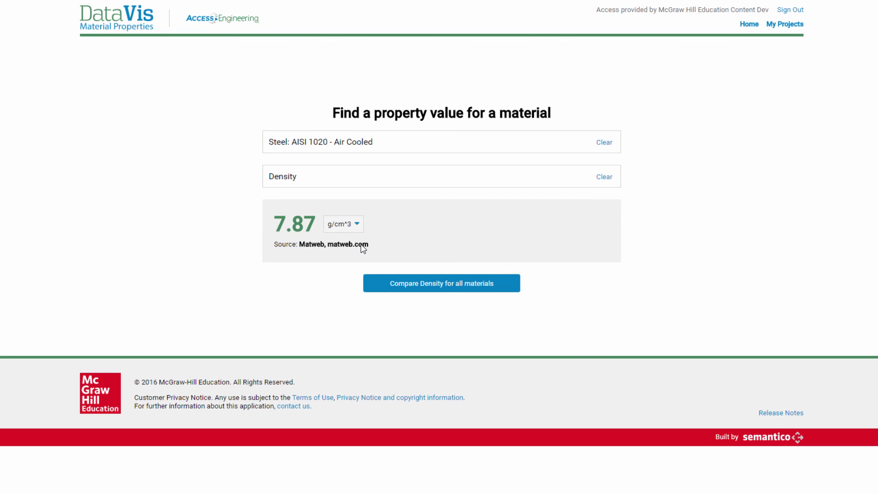
- View the density comparison for all materials, then go back to the DataVis home page
left_click(421, 283)
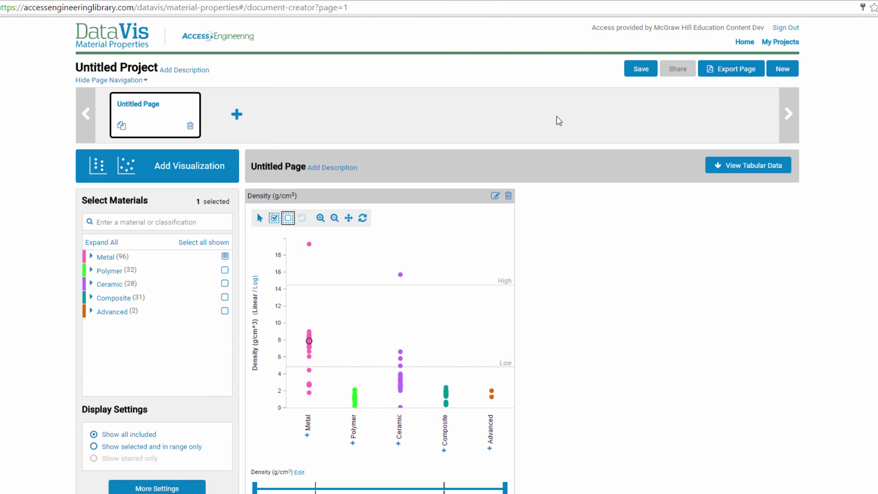
left_click(745, 43)
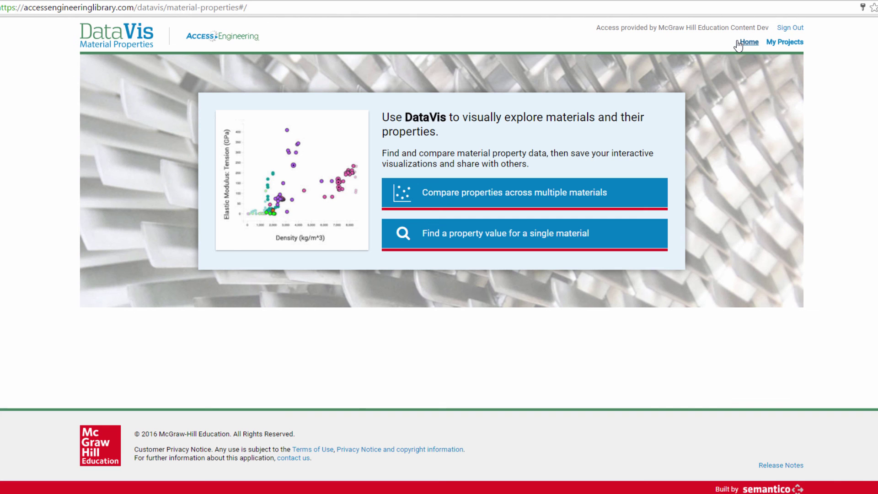